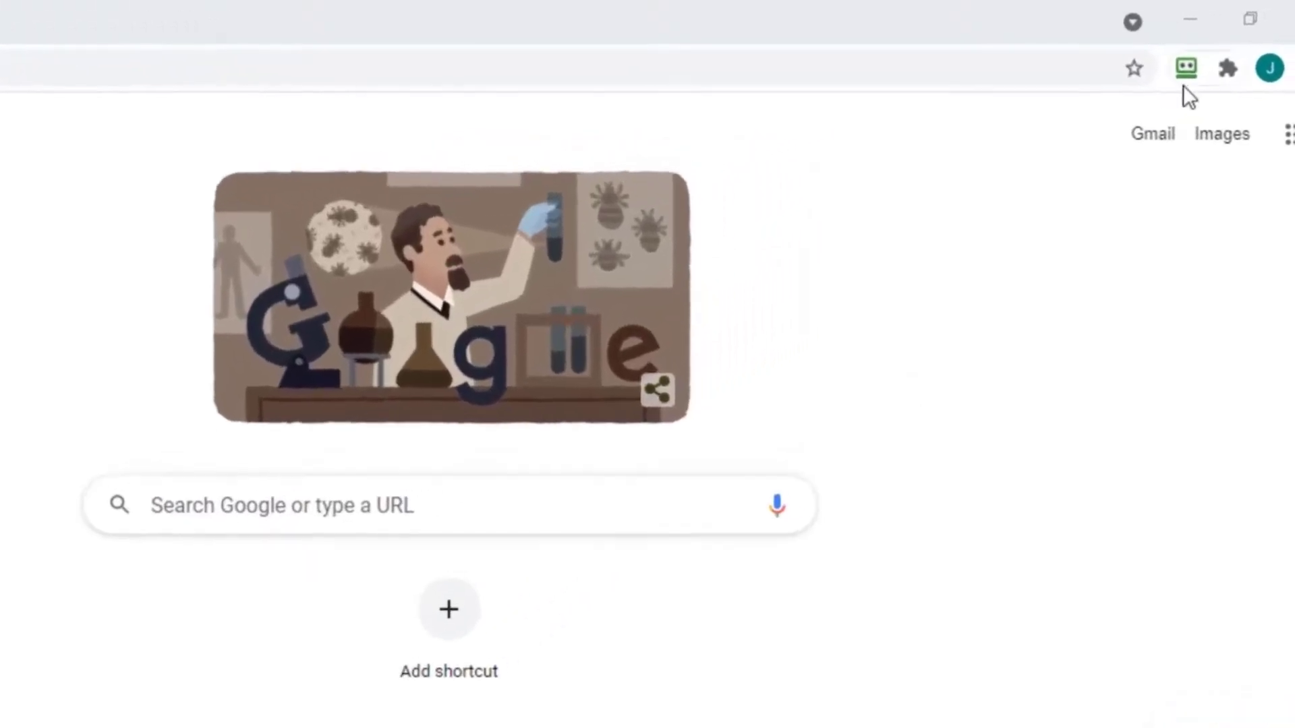
Fill the Walmart new-password field with a RoboForm-generated password from the saved login.
{"action": "left_click", "coordinate": [1181, 79]}
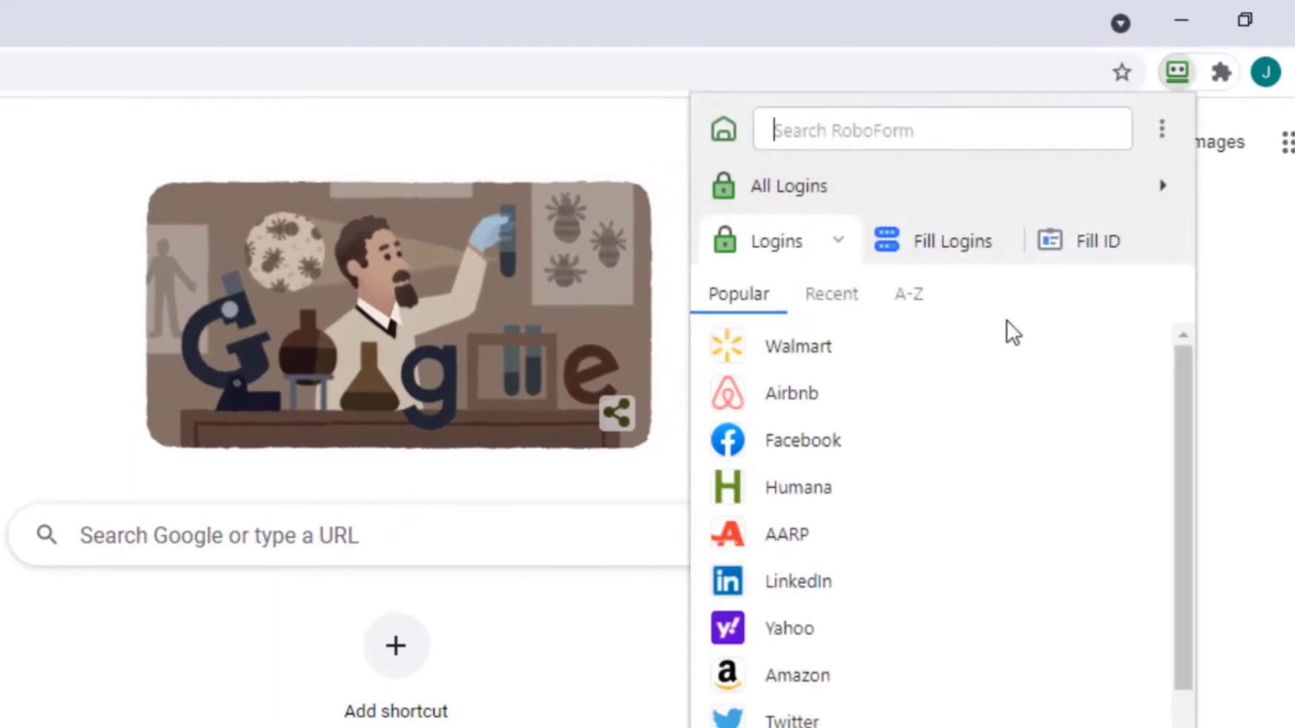
{"action": "left_click", "coordinate": [994, 341]}
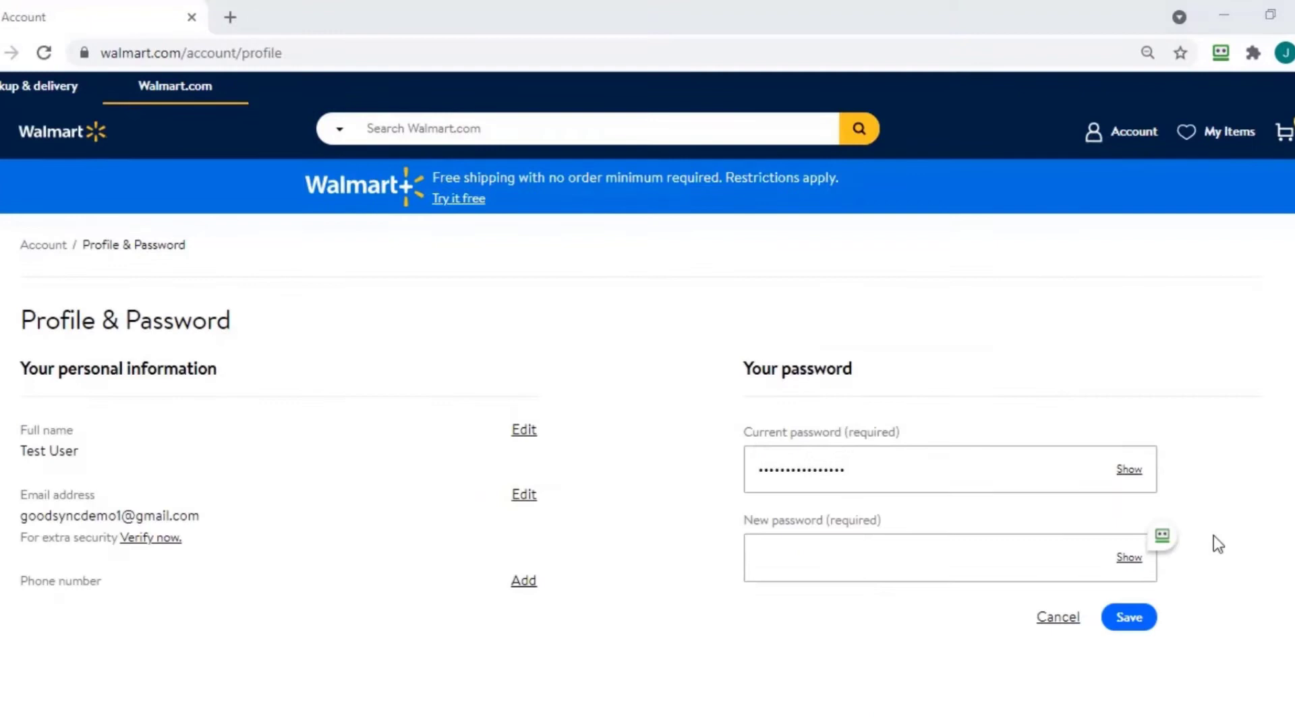
{"action": "left_click", "coordinate": [1078, 390]}
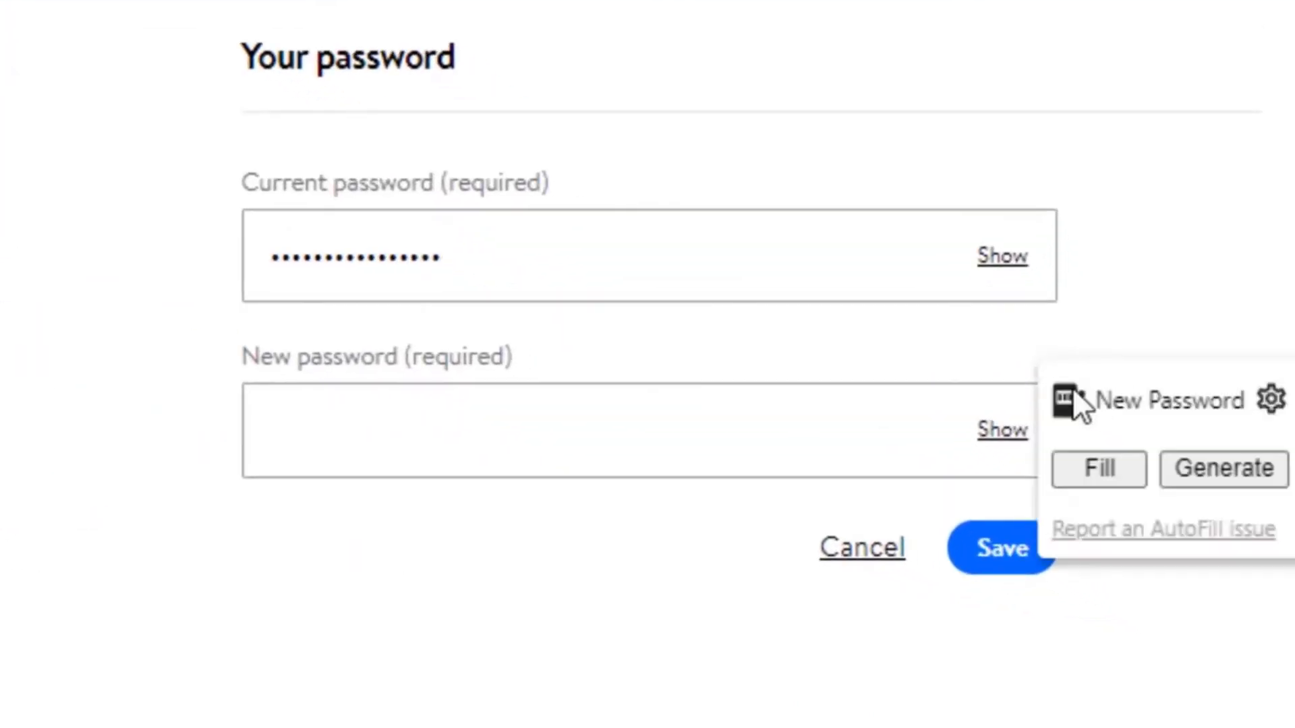
{"action": "left_click", "coordinate": [1093, 401]}
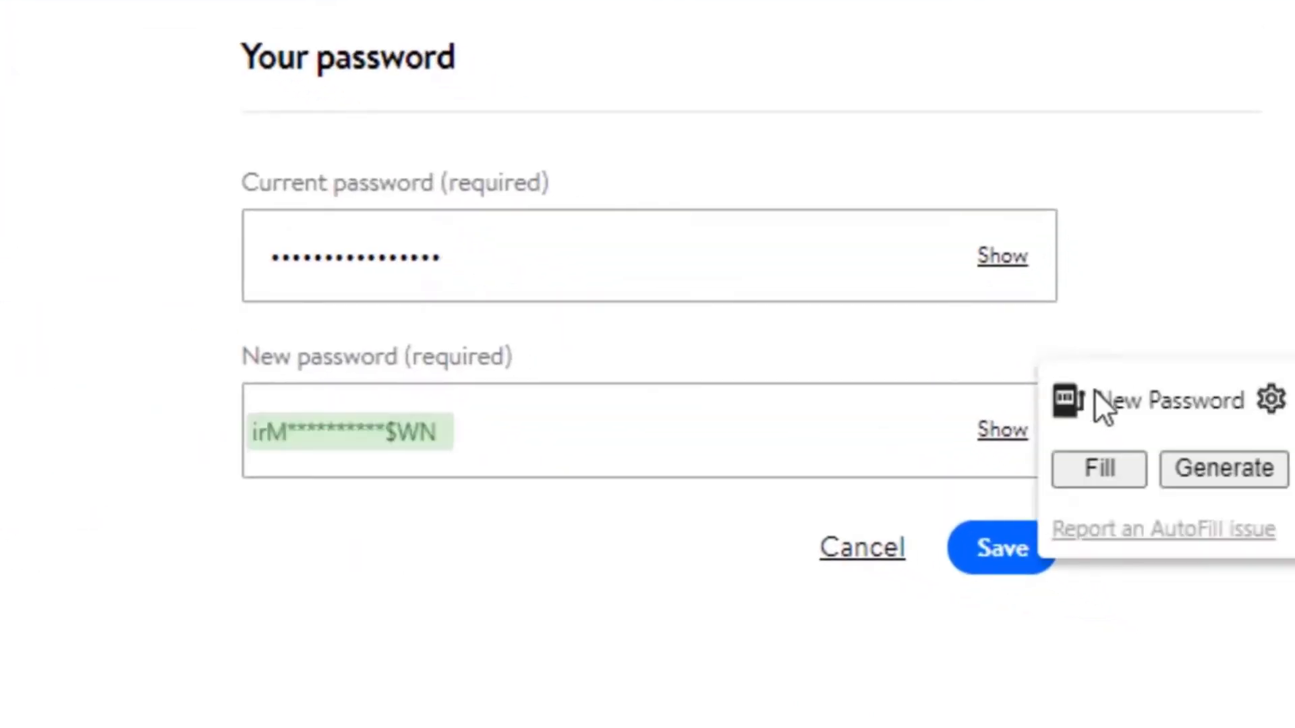
{"action": "left_click", "coordinate": [1126, 466]}
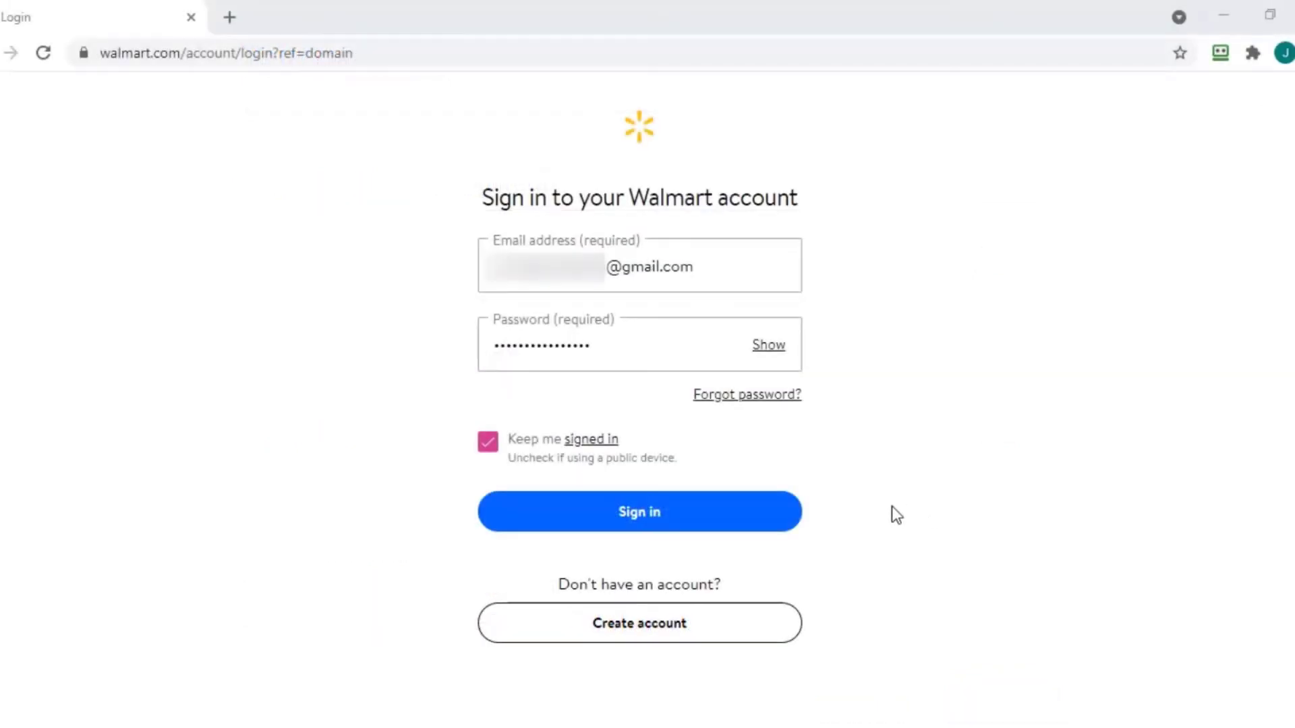
Sign in to Walmart and save the login in RoboForm as Walmart in Home.
{"action": "left_click", "coordinate": [758, 516]}
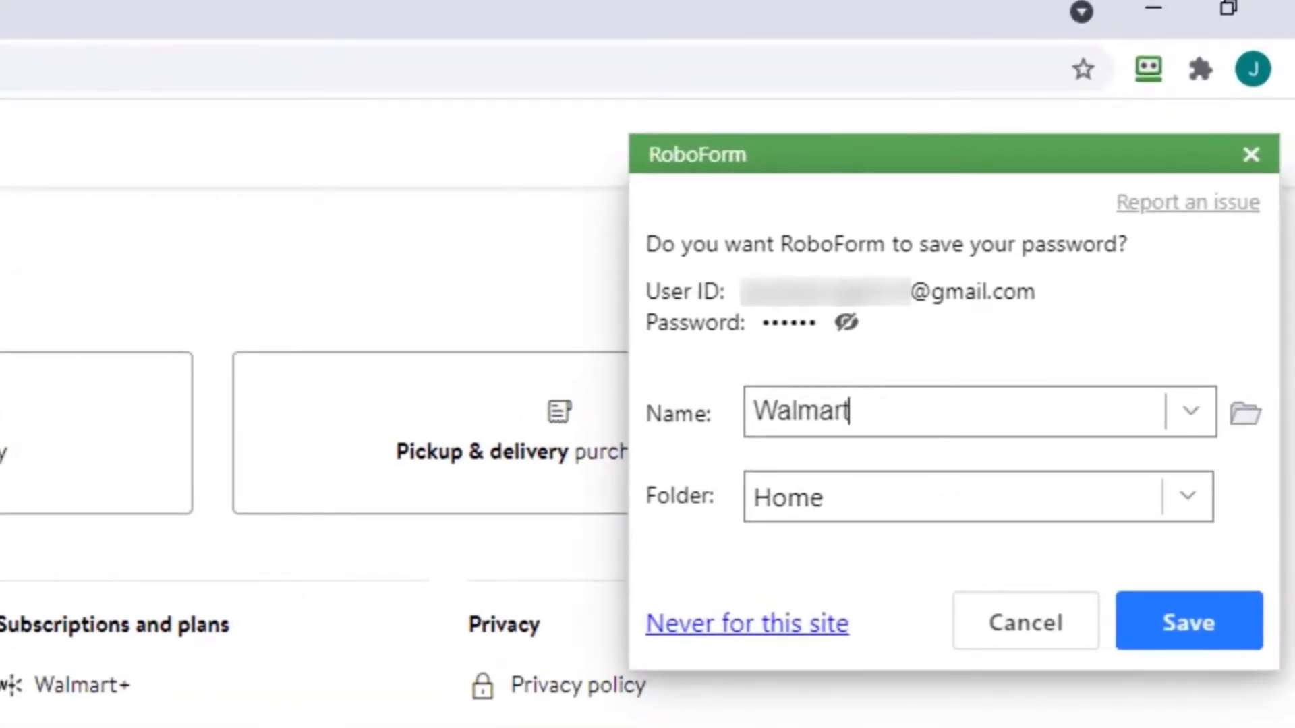
{"action": "left_click", "coordinate": [1197, 644]}
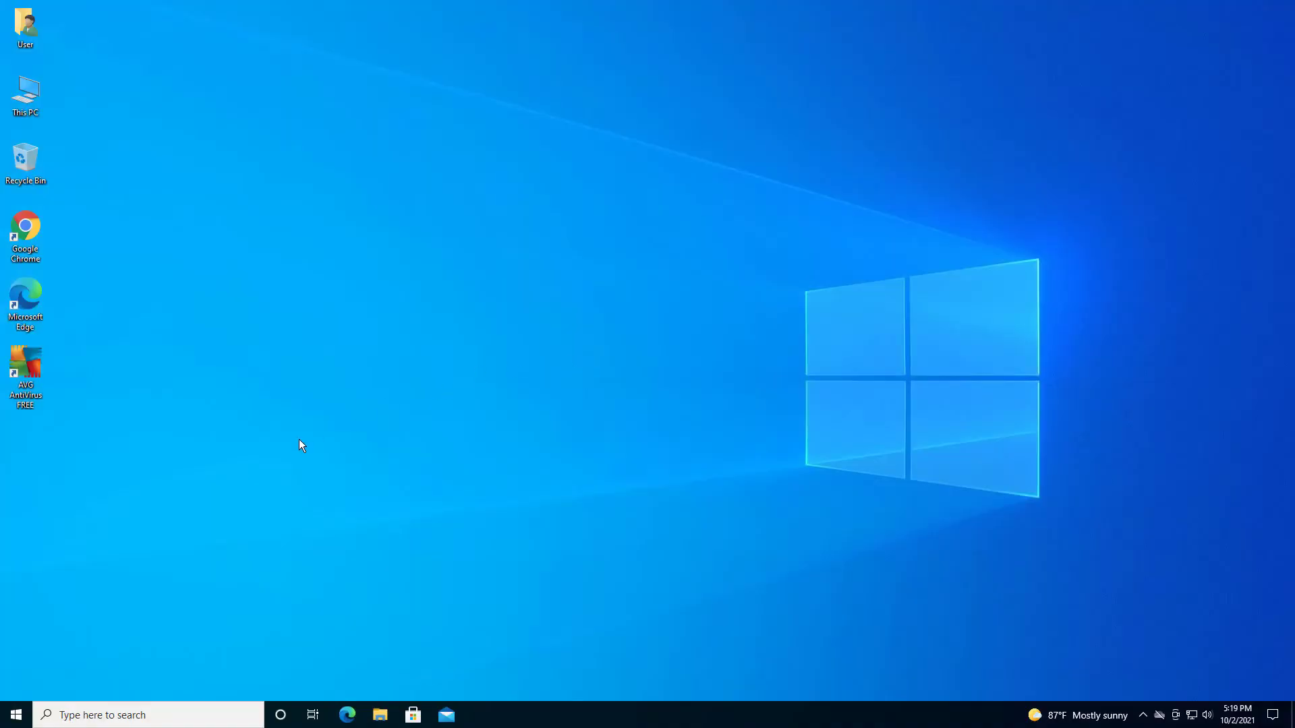
Reach the Apps list in Windows Settings via the Start menu.
{"action": "left_click", "coordinate": [12, 718]}
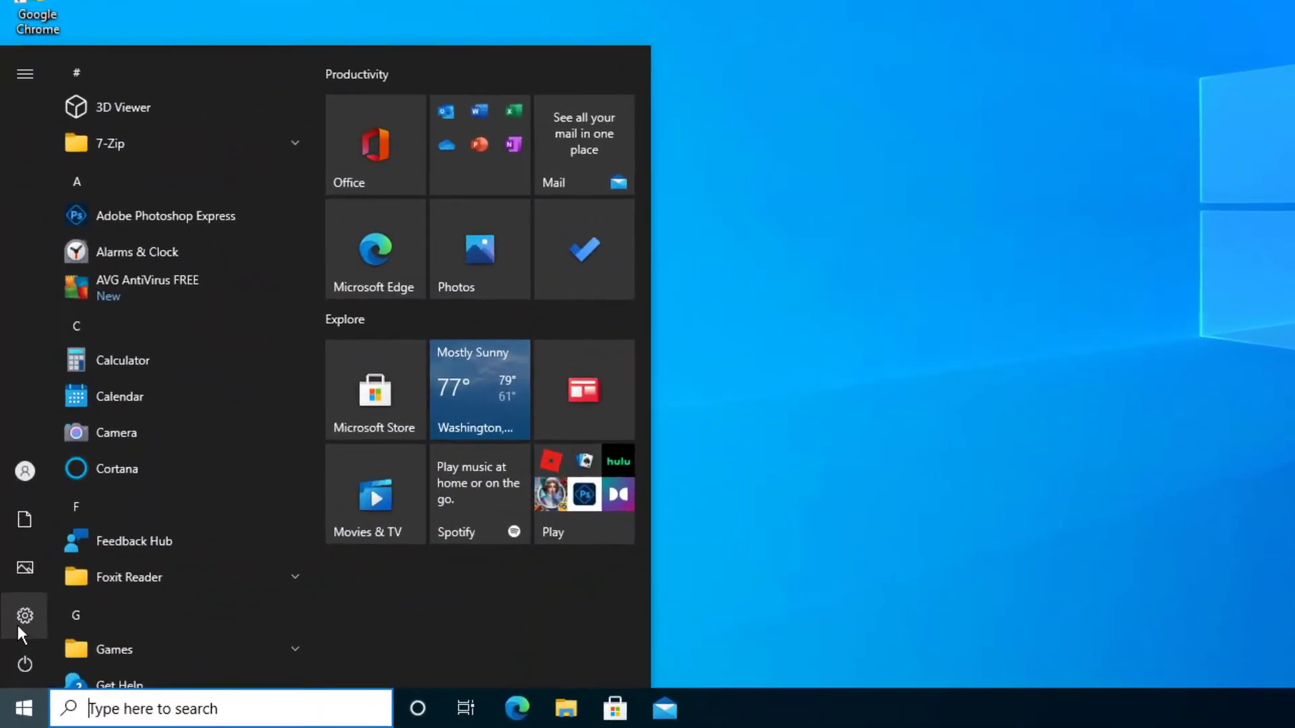
{"action": "left_click", "coordinate": [17, 625]}
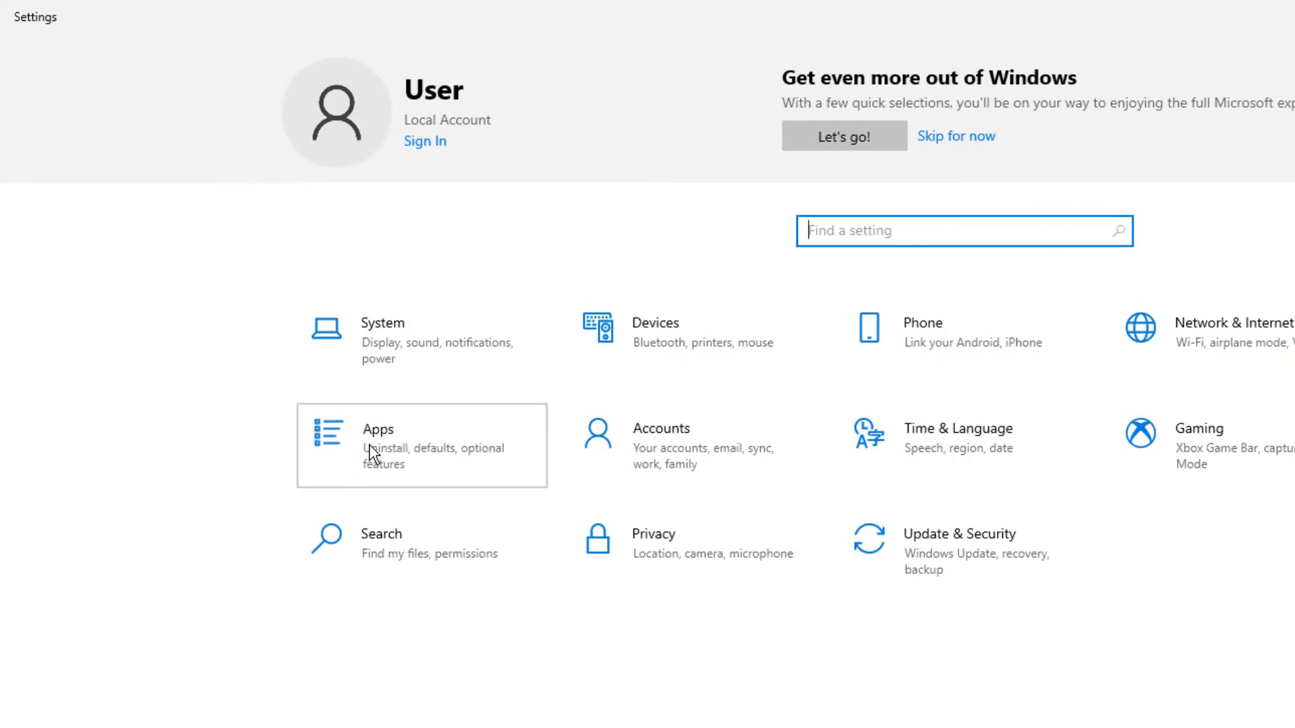
{"action": "left_click", "coordinate": [370, 452]}
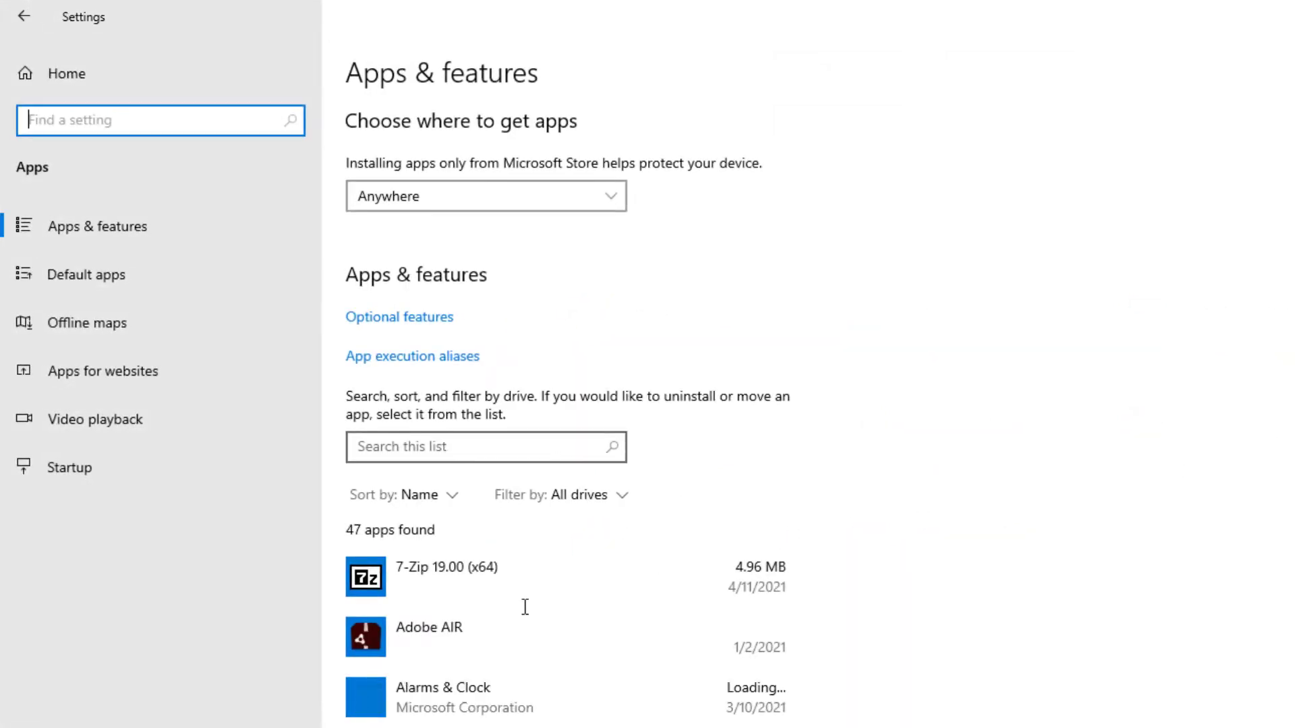
{"action": "scroll", "coordinate": [522, 623], "scroll_direction": "down", "scroll_amount": 3}
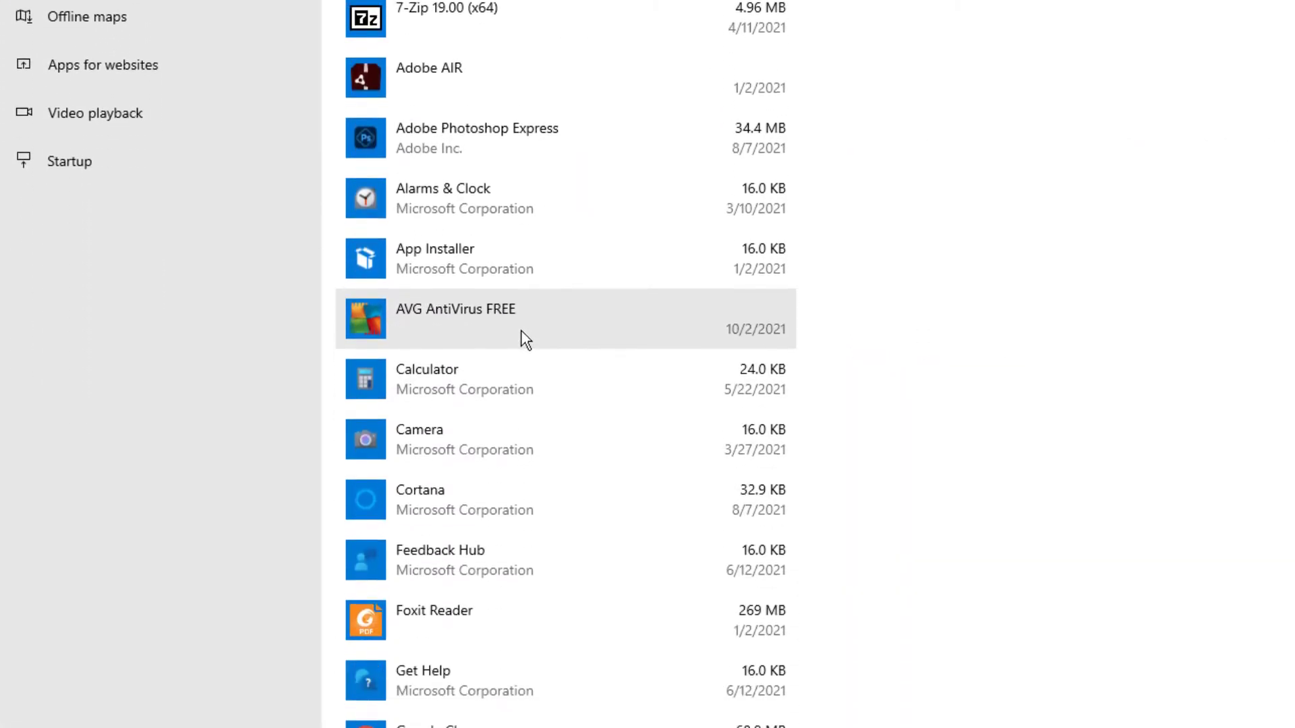
Uninstall AVG AntiVirus FREE from the Apps list, confirming and answering the permission prompt.
{"action": "left_click", "coordinate": [524, 288]}
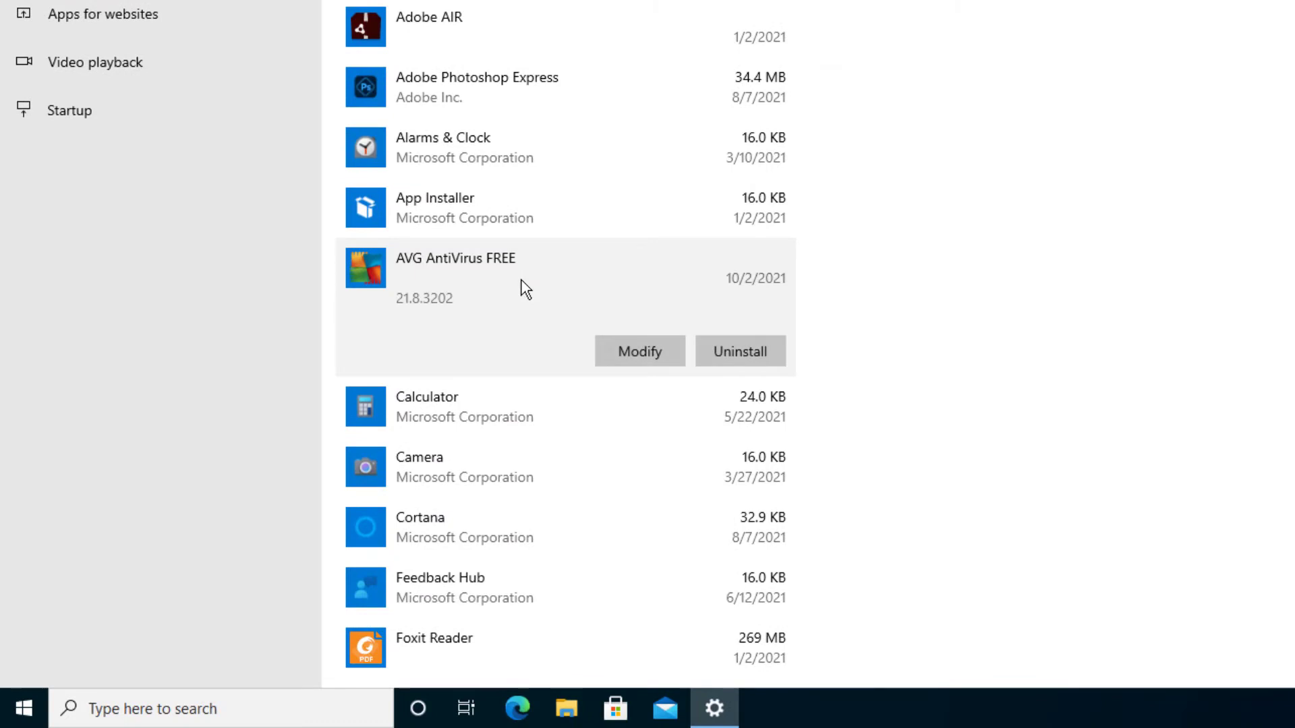
{"action": "left_click", "coordinate": [760, 345]}
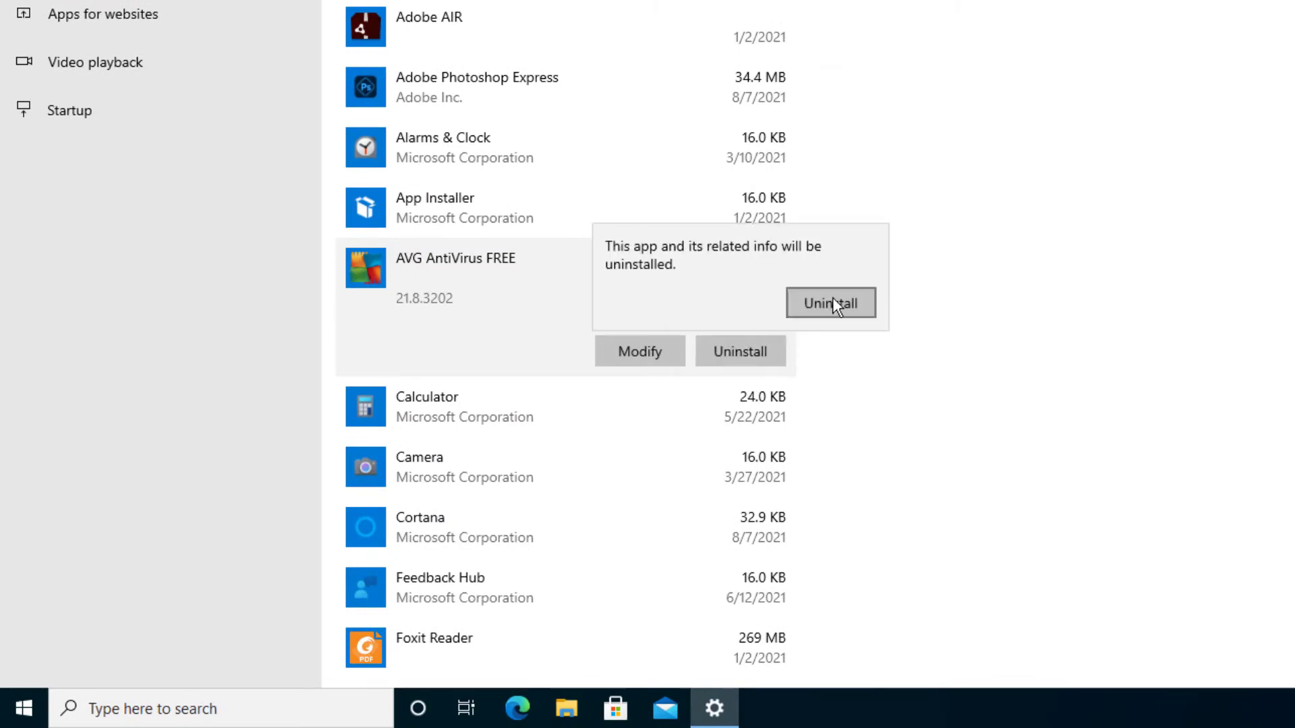
{"action": "left_click", "coordinate": [833, 302]}
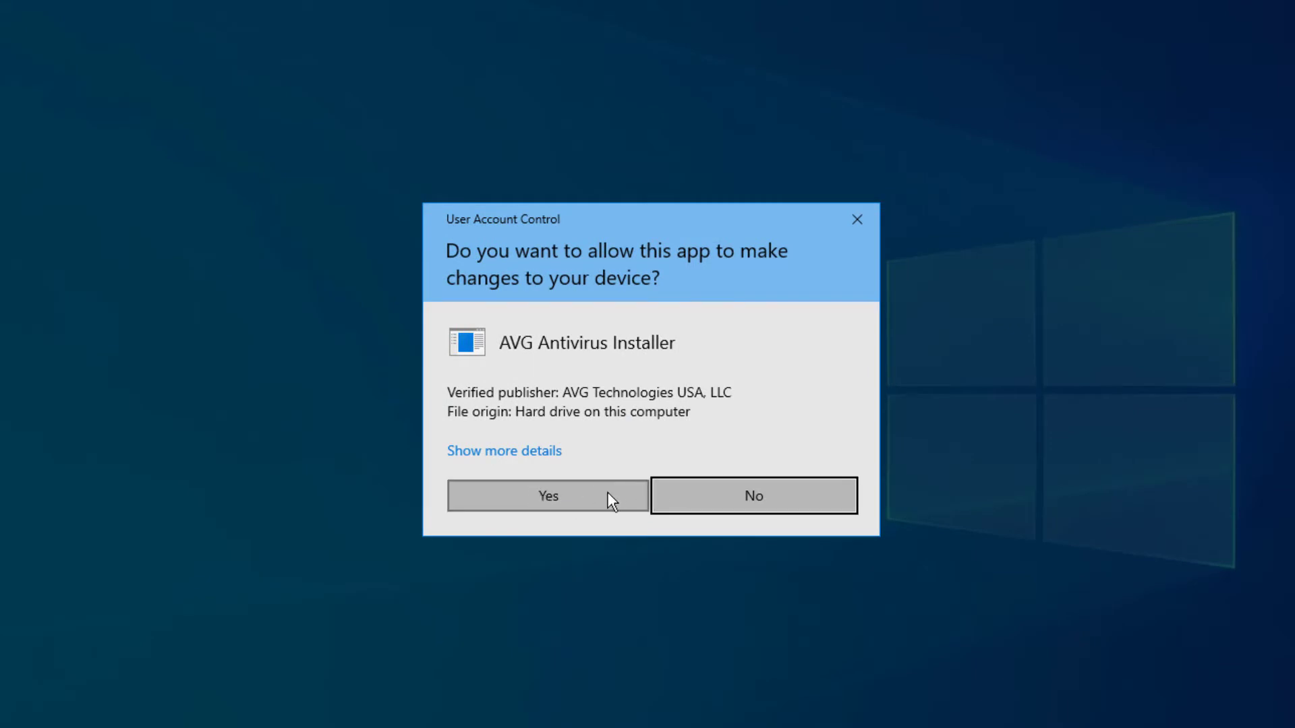
{"action": "left_click", "coordinate": [838, 500]}
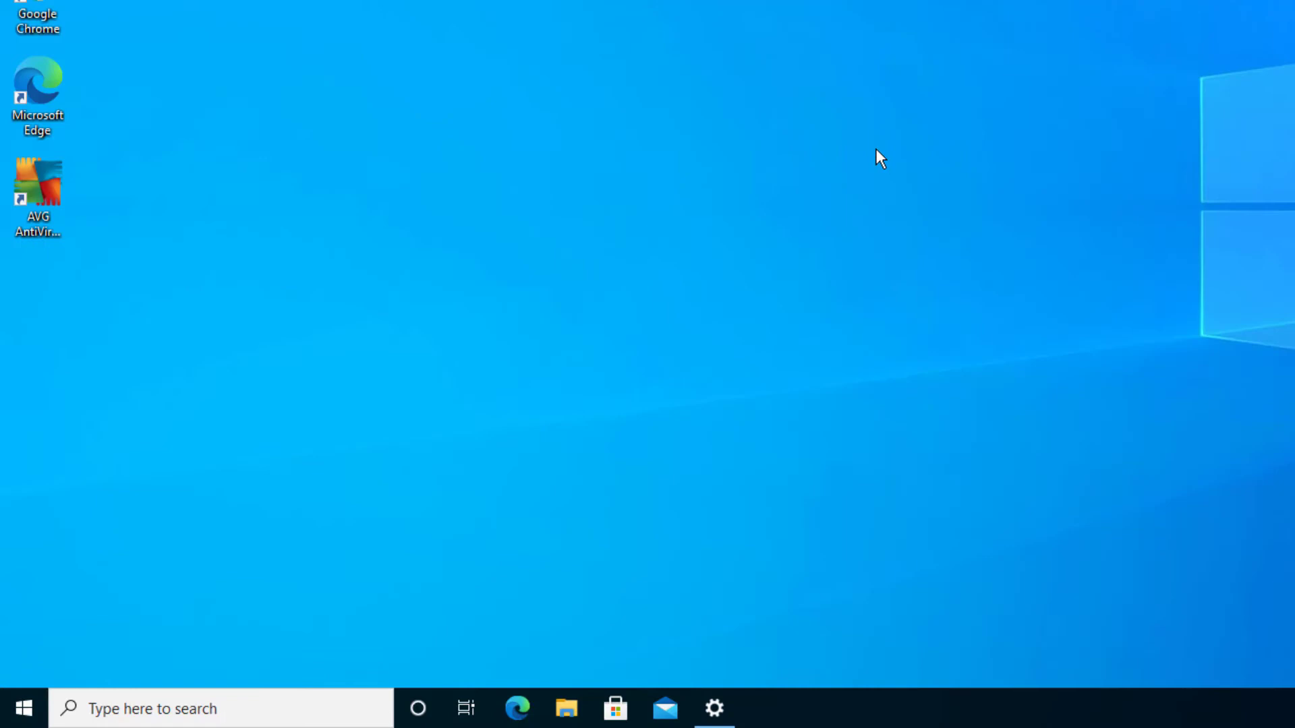
Launch Control Panel from Start search and show the installed programs list.
{"action": "key", "text": "super"}
{"action": "type", "text": "contro"}
{"action": "key", "text": "Escape"}
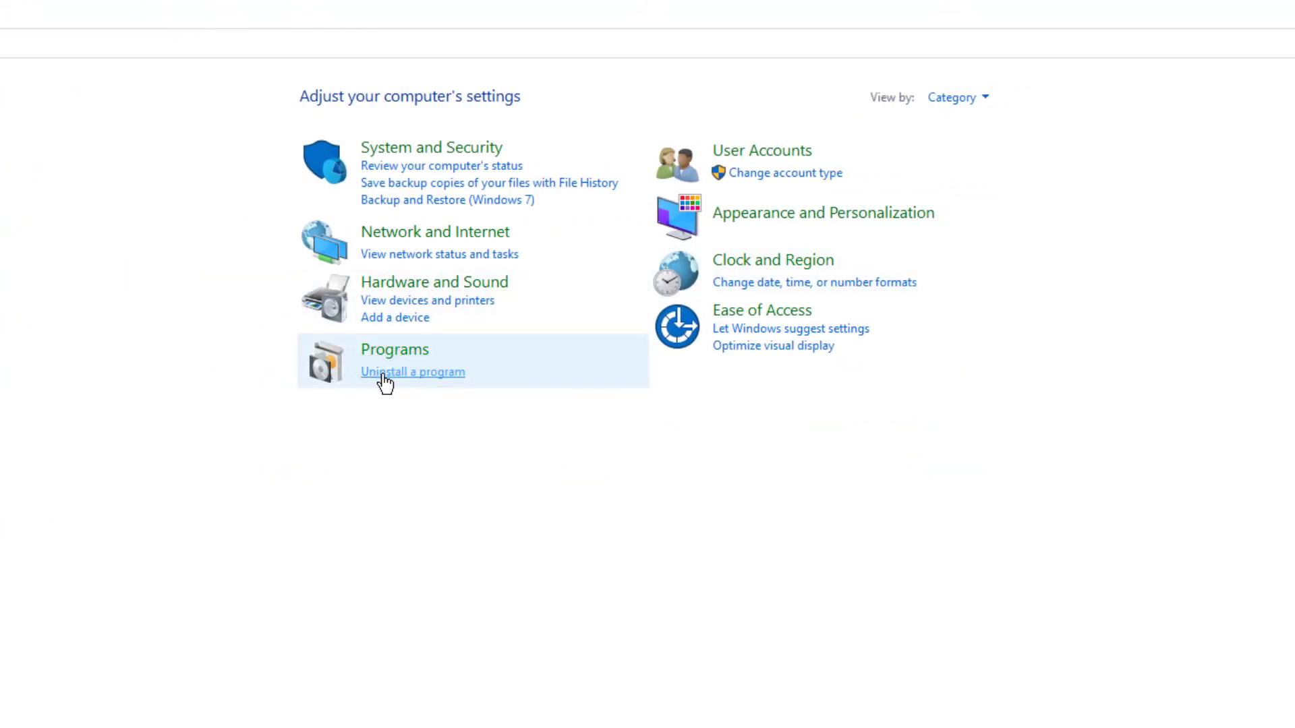
{"action": "left_click", "coordinate": [381, 380]}
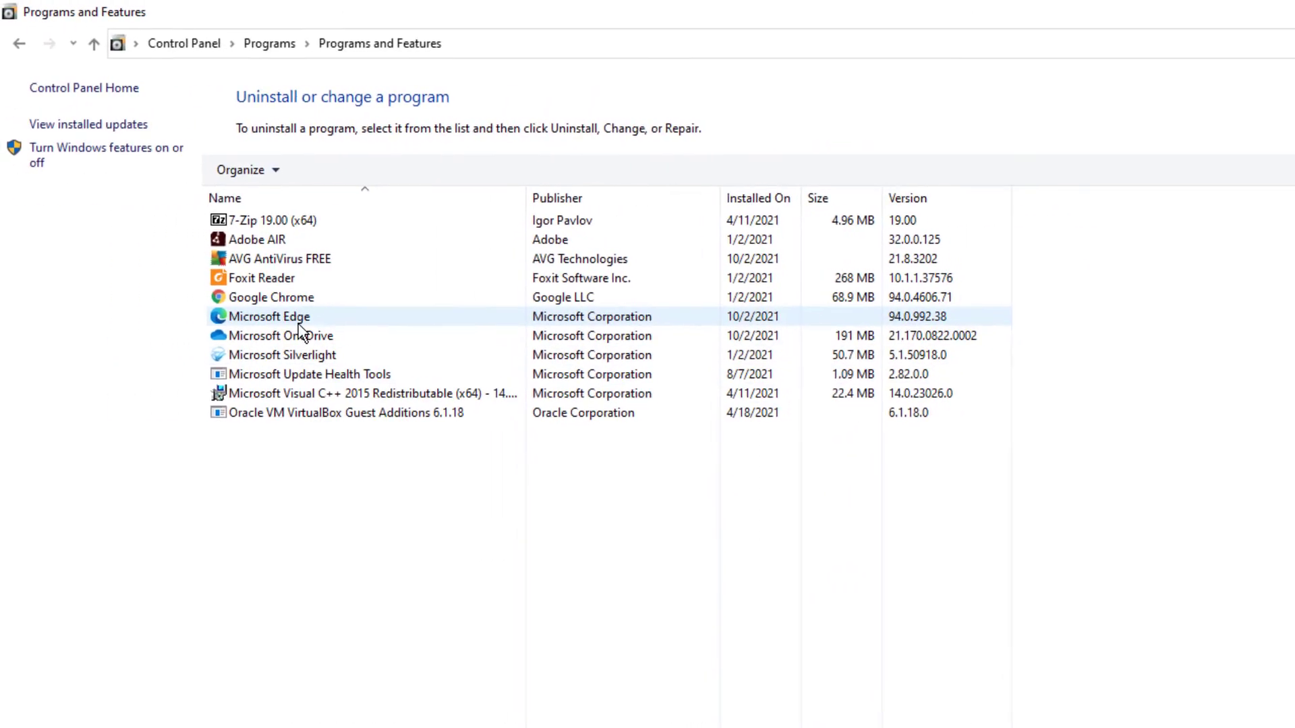
Launch the AVG AntiVirus FREE uninstaller from the Control Panel program list.
{"action": "left_click", "coordinate": [356, 309]}
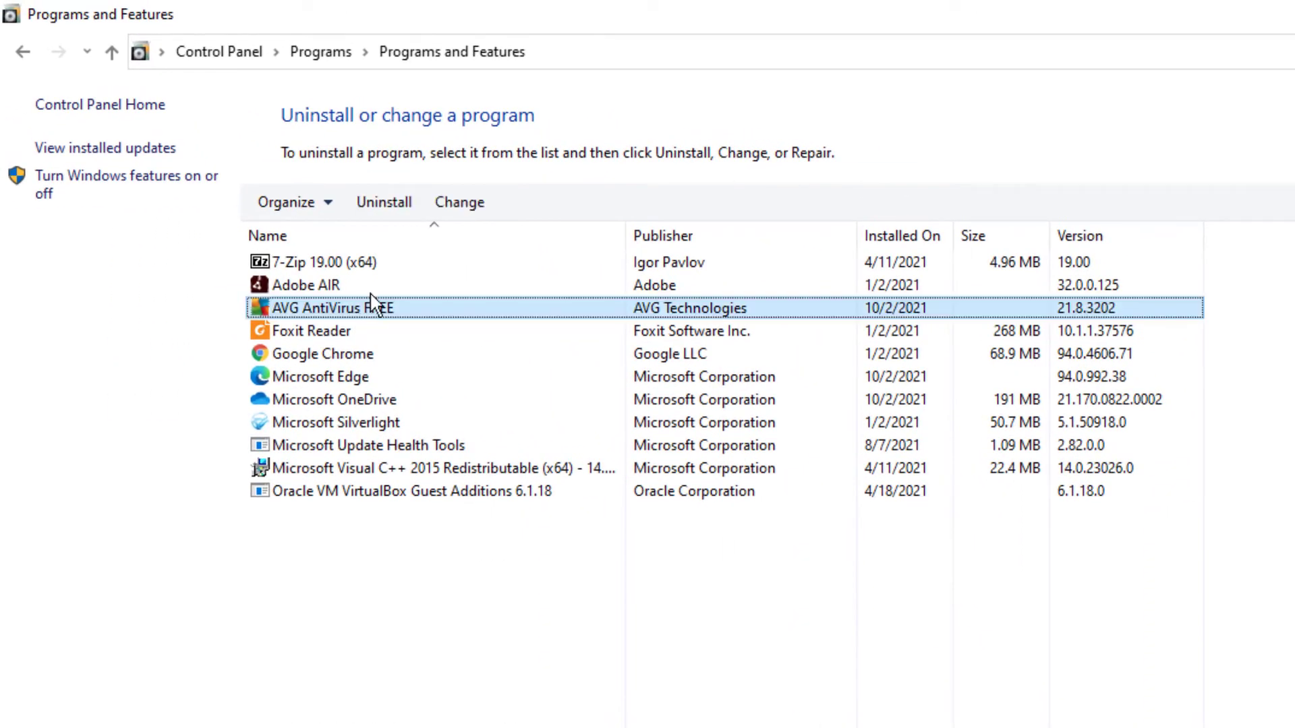
{"action": "double_click", "coordinate": [370, 305]}
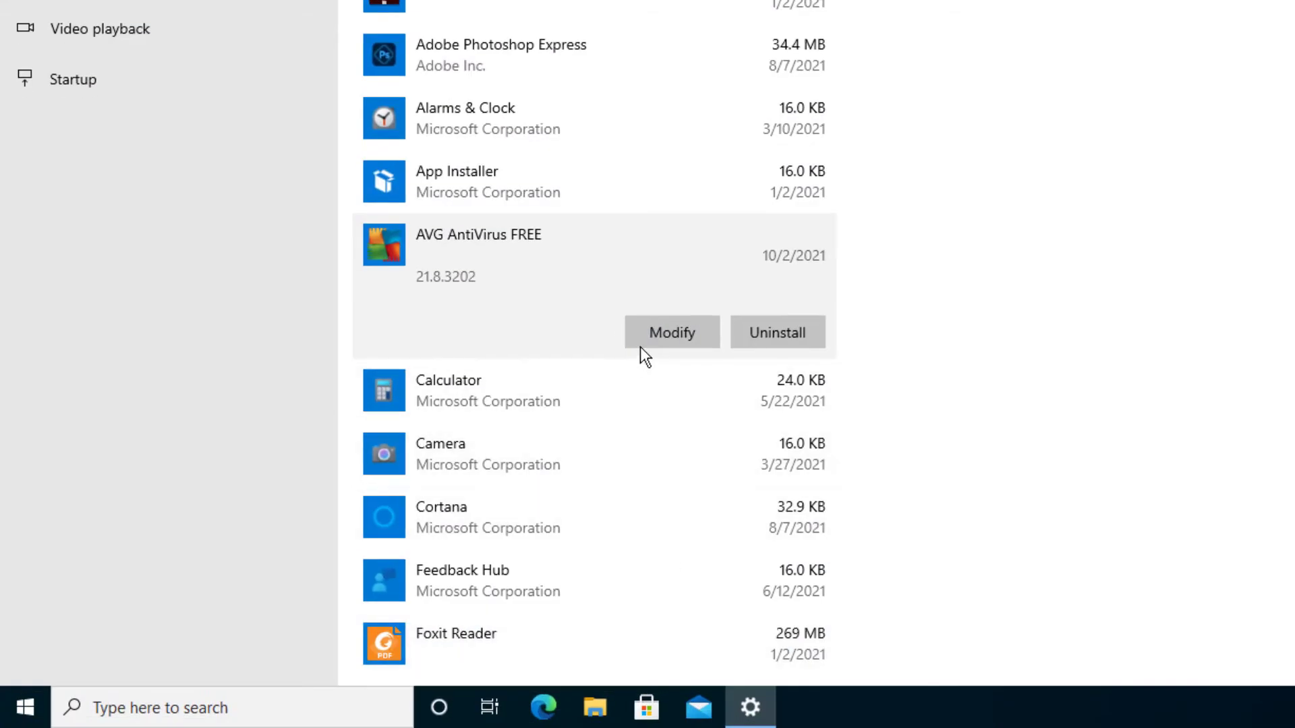
Uninstall AVG AntiVirus FREE from Apps & features and confirm, bringing up its setup window.
{"action": "left_click", "coordinate": [784, 327]}
{"action": "left_click", "coordinate": [836, 280]}
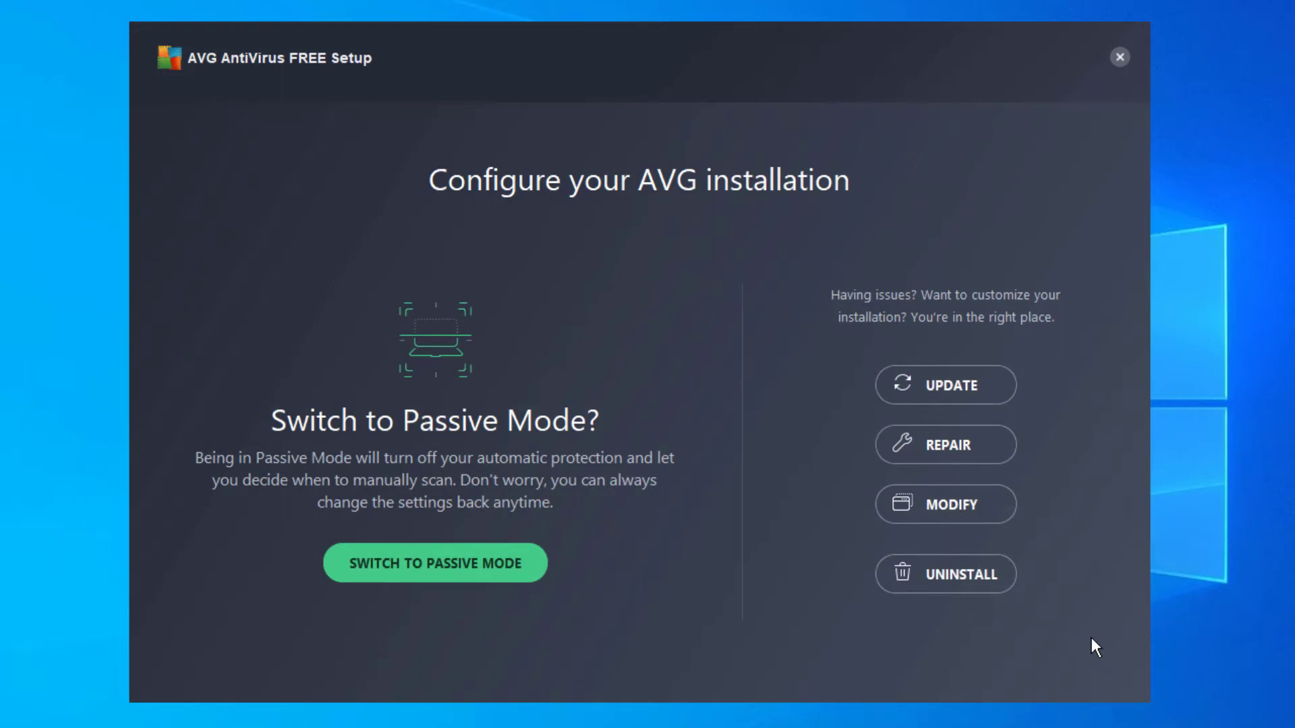
Remove AVG completely, confirm continuing, and answer that it is being removed for good.
{"action": "left_click", "coordinate": [965, 582]}
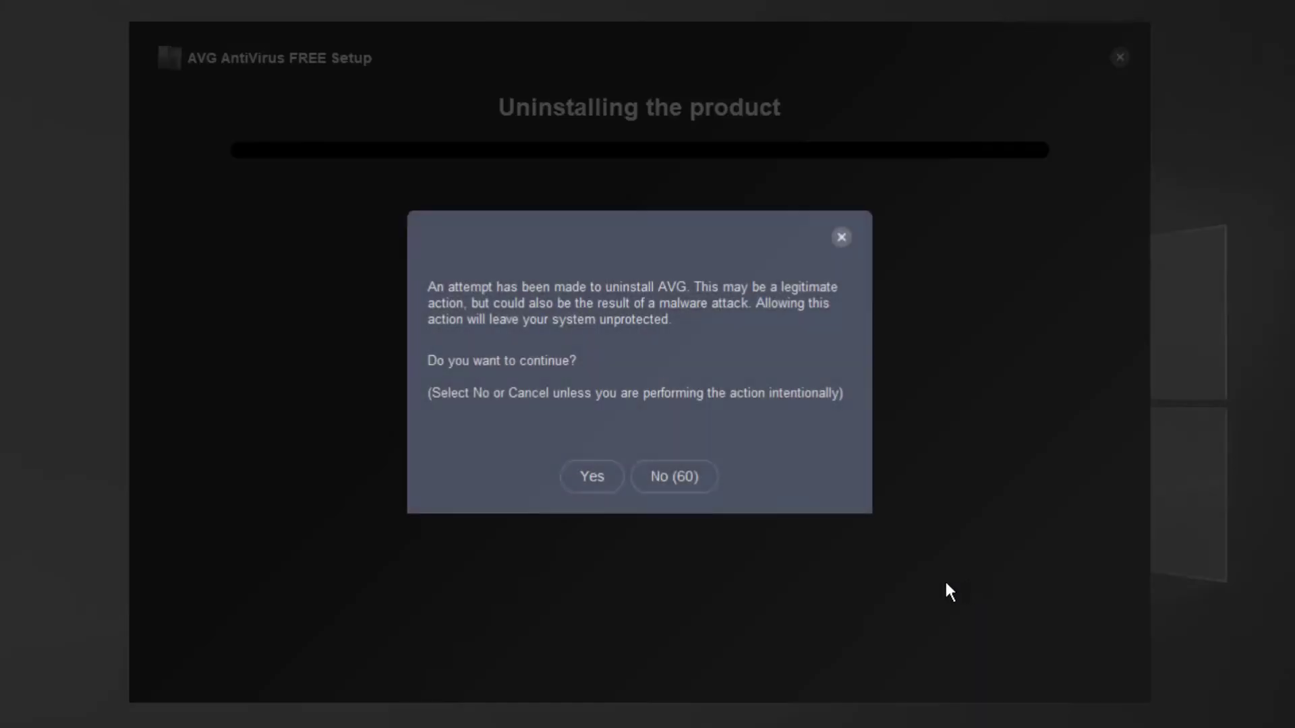
{"action": "left_click", "coordinate": [593, 478]}
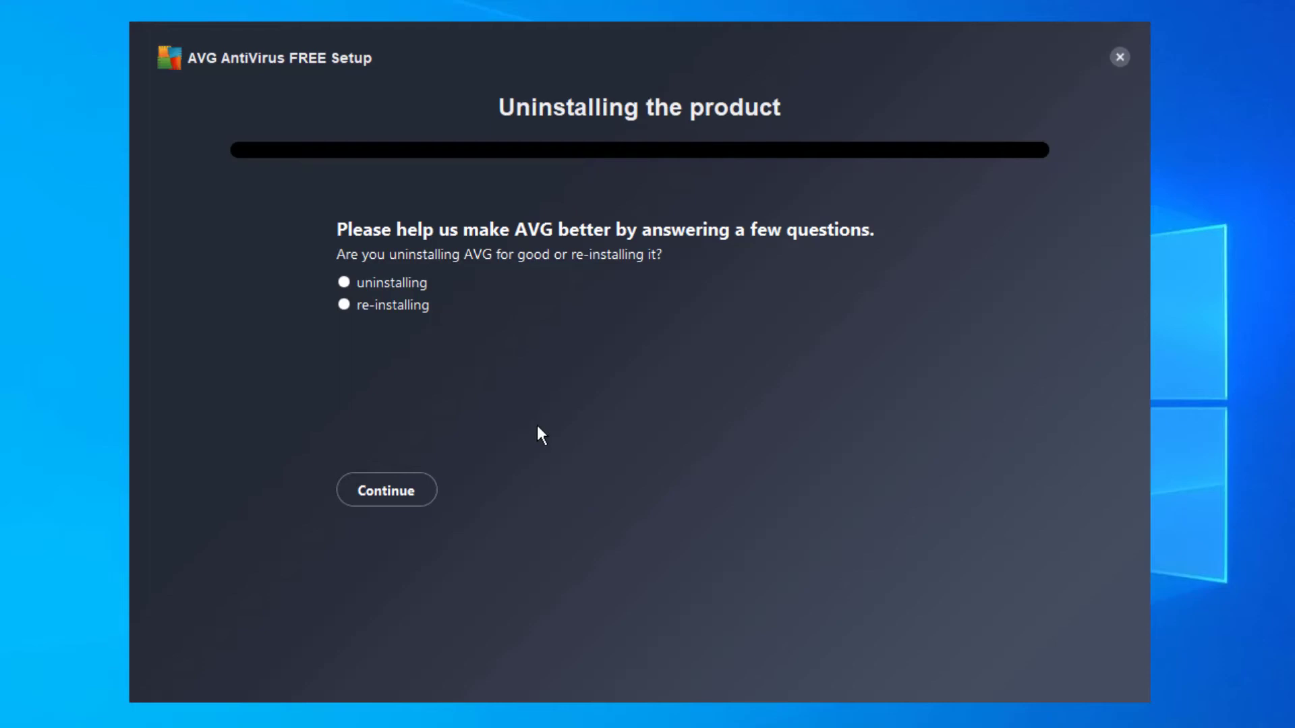
{"action": "left_click", "coordinate": [389, 292]}
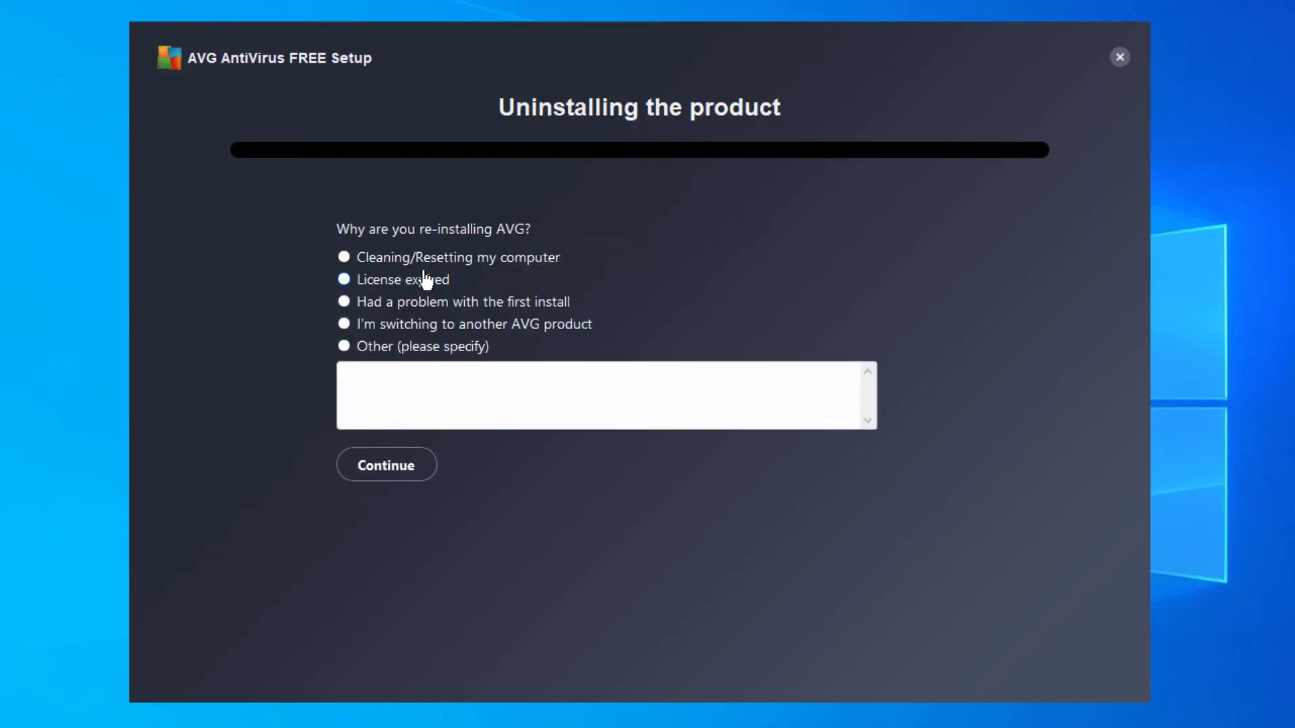
Give Cleaning/Resetting my computer as the reason and 3 or more years of use, then submit the survey.
{"action": "left_click", "coordinate": [410, 353]}
{"action": "left_click", "coordinate": [448, 265]}
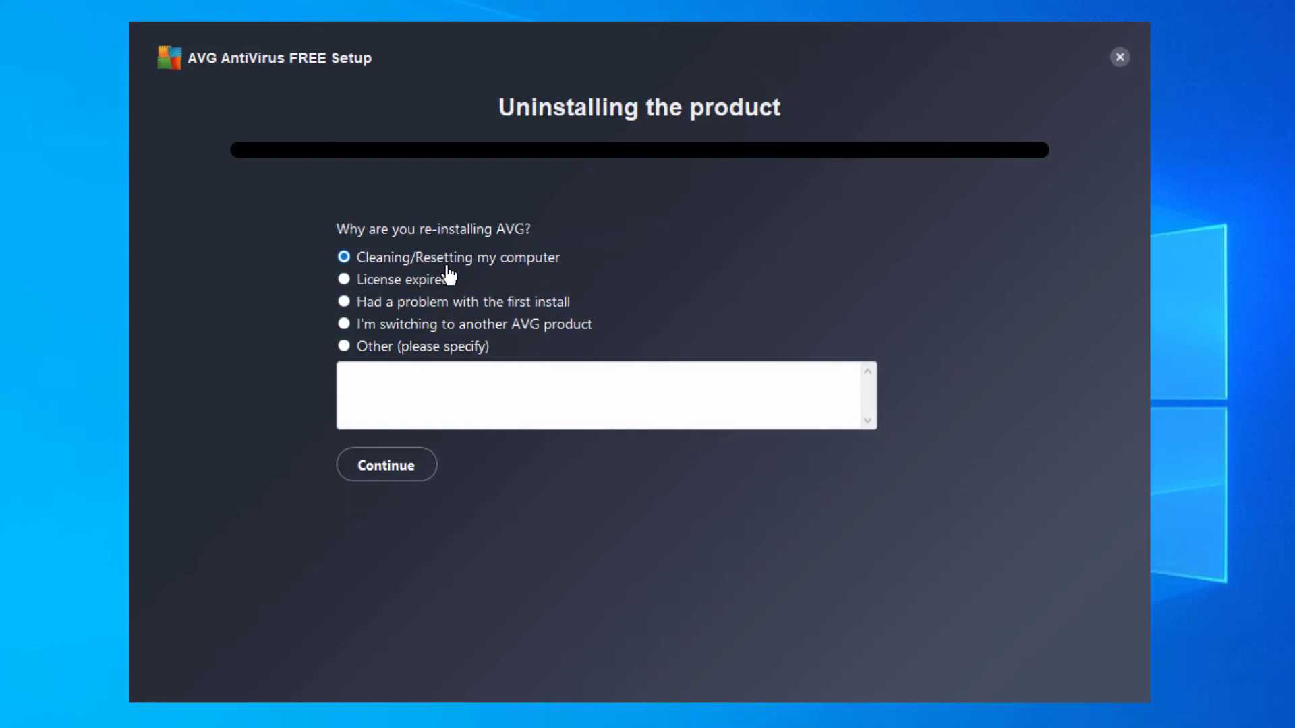
{"action": "left_click", "coordinate": [407, 464]}
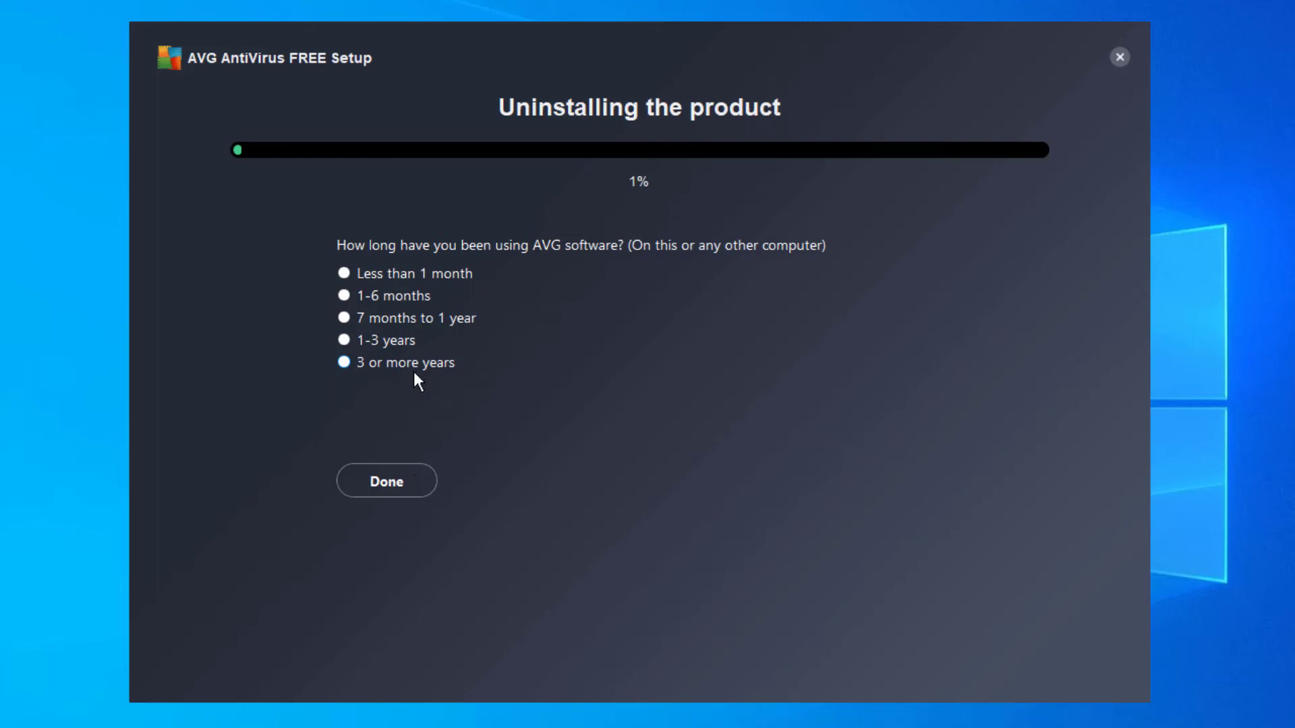
{"action": "left_click", "coordinate": [419, 366]}
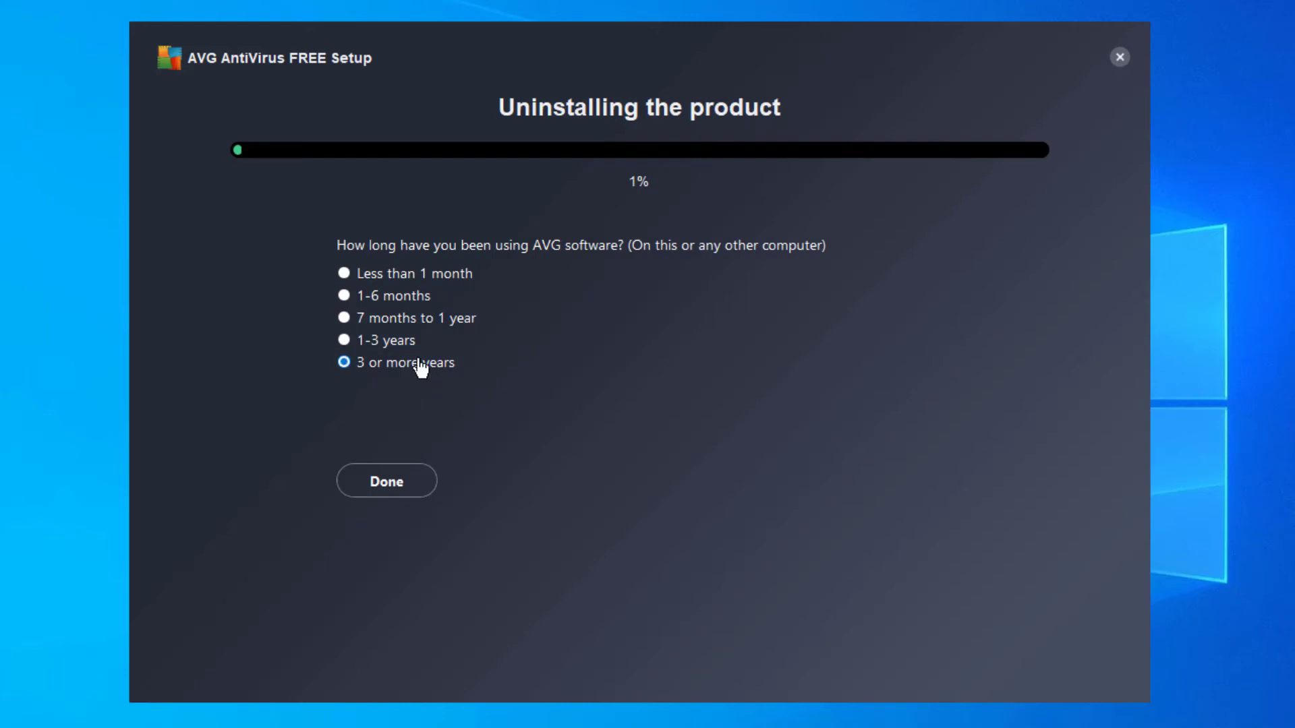
{"action": "left_click", "coordinate": [387, 481]}
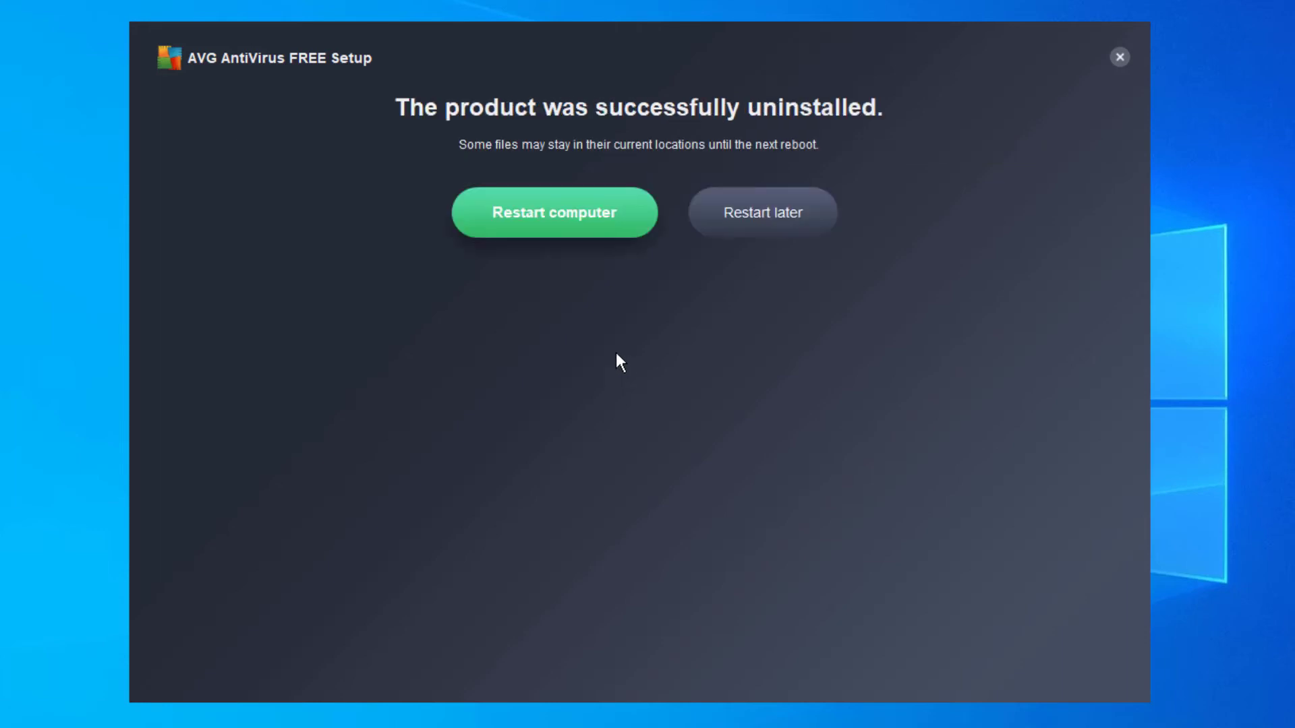
Restart the computer after the successful uninstall message.
{"action": "left_click", "coordinate": [623, 221]}
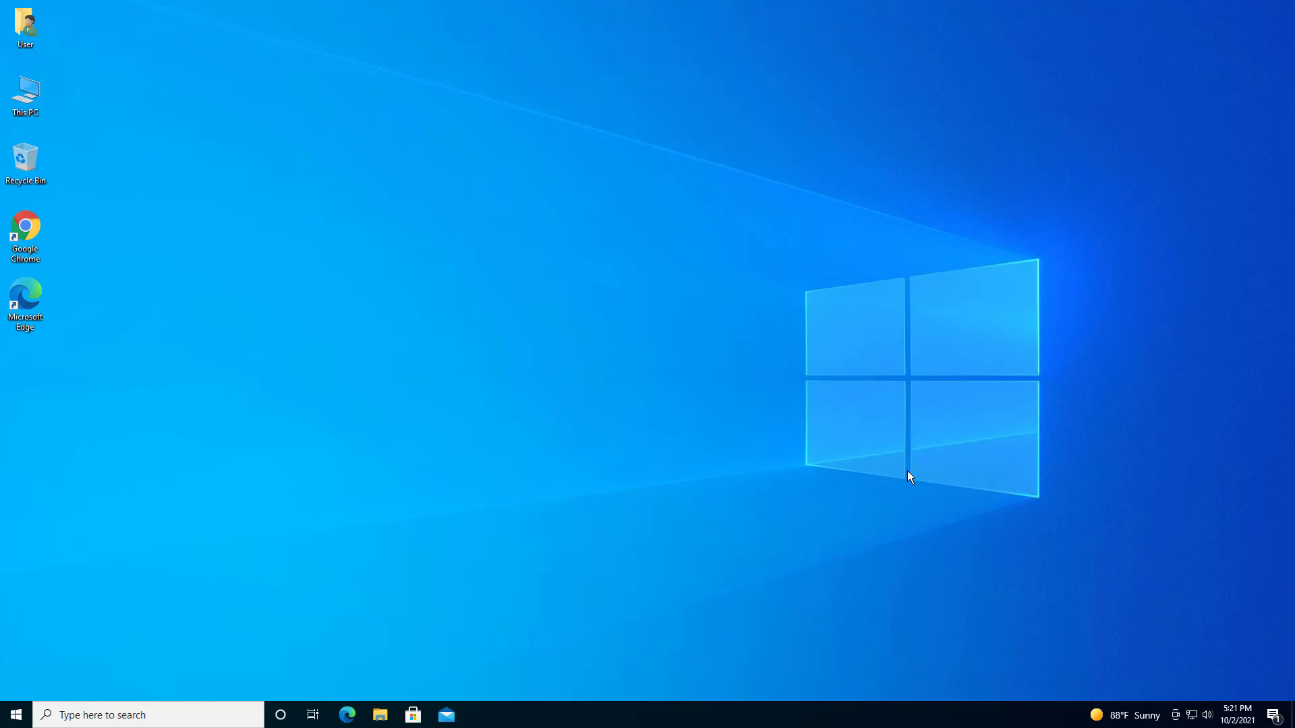
Show and dismiss the Start menu on the restarted desktop, confirming no AVG icon remains.
{"action": "left_click", "coordinate": [17, 714]}
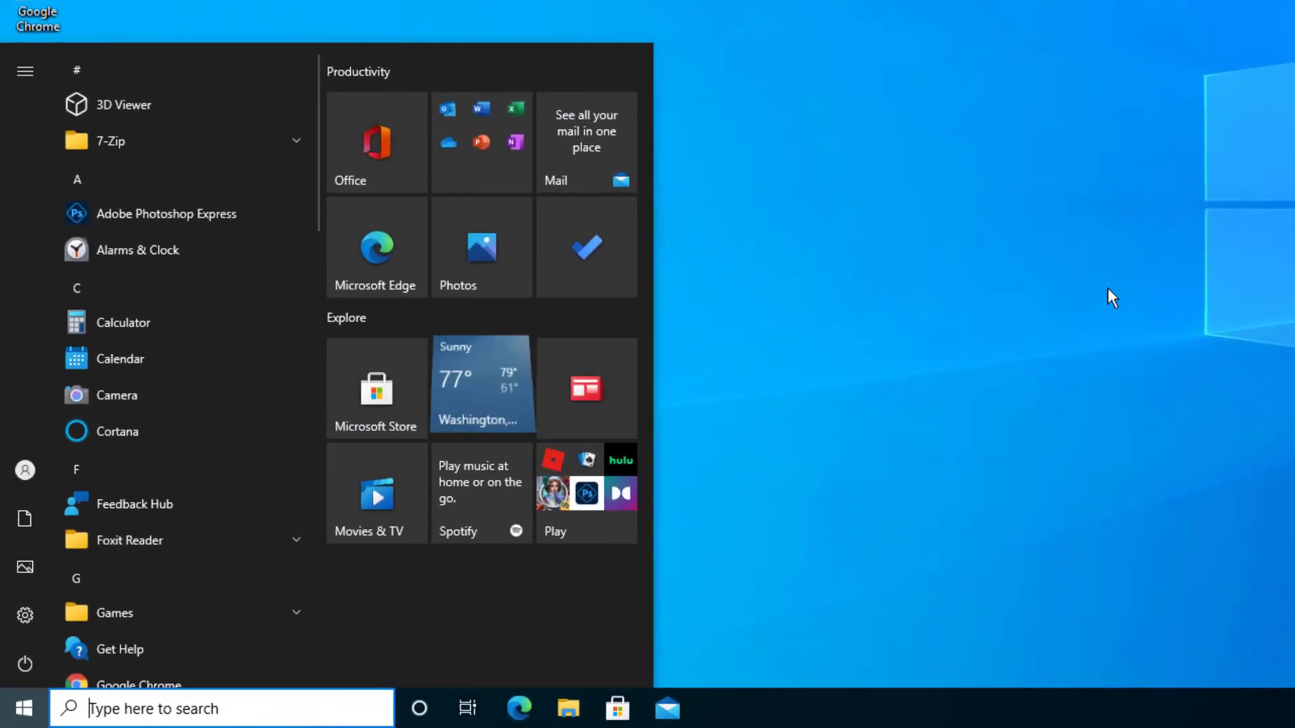
{"action": "left_click", "coordinate": [1110, 298]}
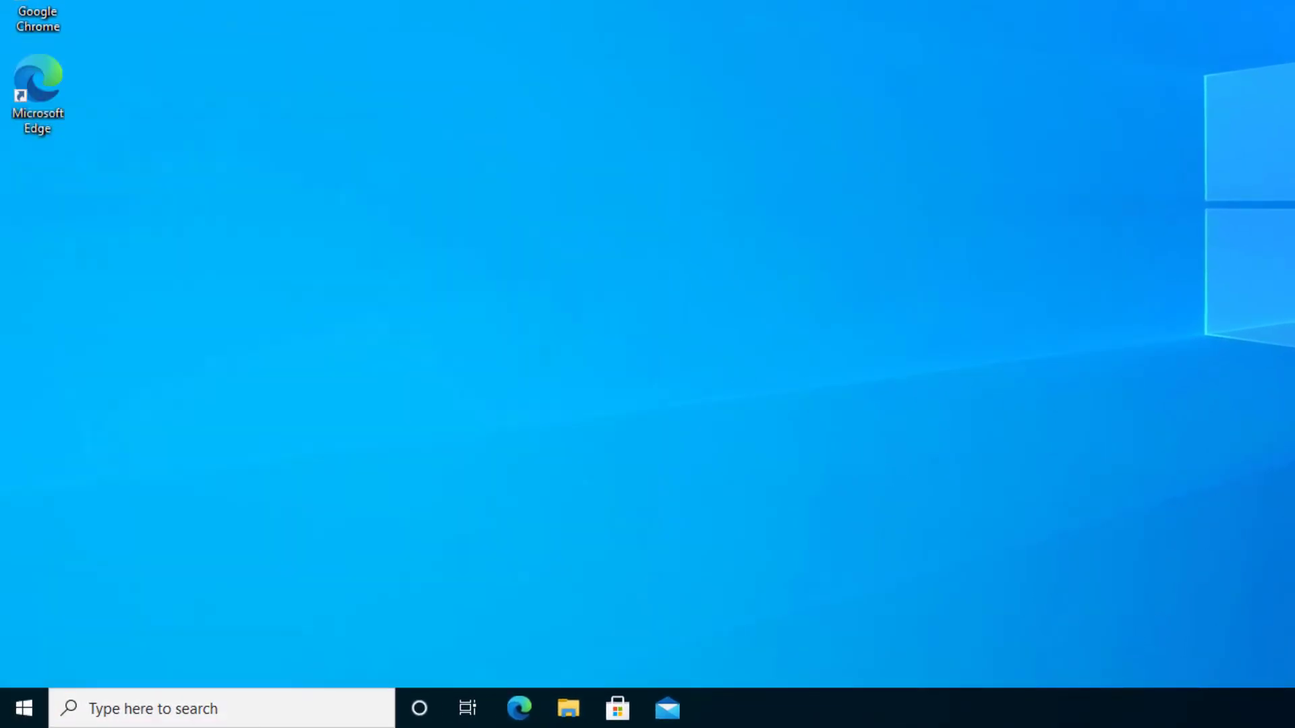